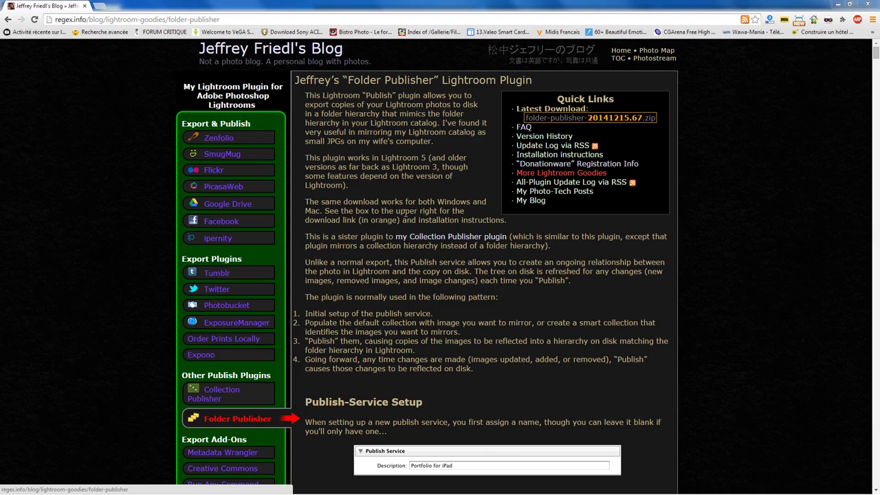
Scroll the Folder Publisher blog post down to File Renaming and FTP Sync and back up.
{"action": "scroll", "coordinate": [406, 212], "scroll_direction": "down", "scroll_amount": 10}
{"action": "scroll", "coordinate": [408, 213], "scroll_direction": "down", "scroll_amount": 2}
{"action": "scroll", "coordinate": [411, 216], "scroll_direction": "down", "scroll_amount": 5}
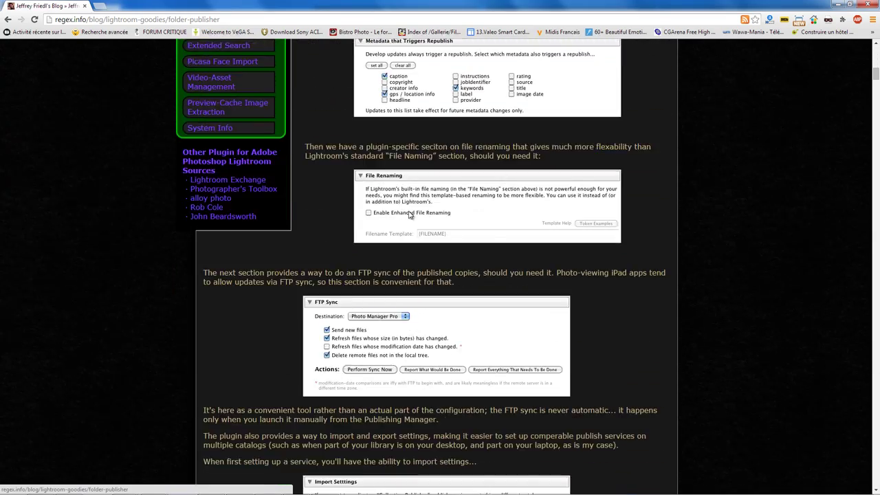
{"action": "scroll", "coordinate": [411, 215], "scroll_direction": "up", "scroll_amount": 12}
{"action": "scroll", "coordinate": [409, 211], "scroll_direction": "up", "scroll_amount": 4}
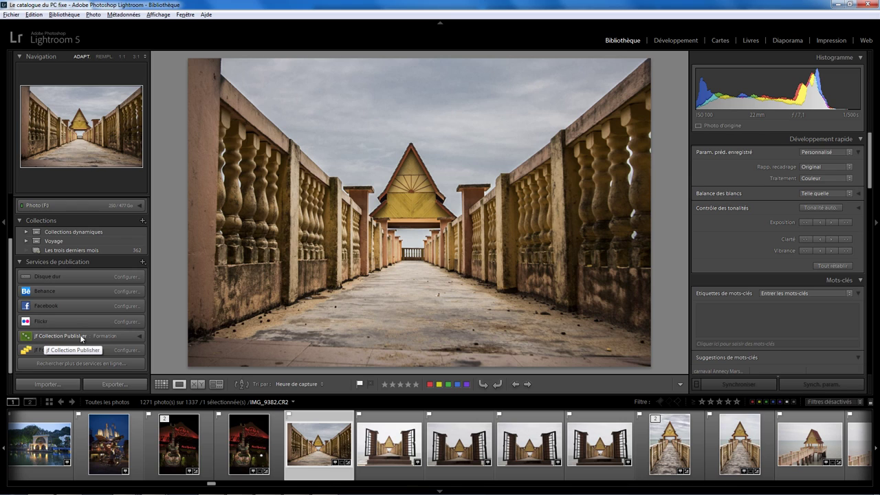
Expand jf Collection Publisher and open the jf Folder Publisher service settings.
{"action": "left_click", "coordinate": [139, 335]}
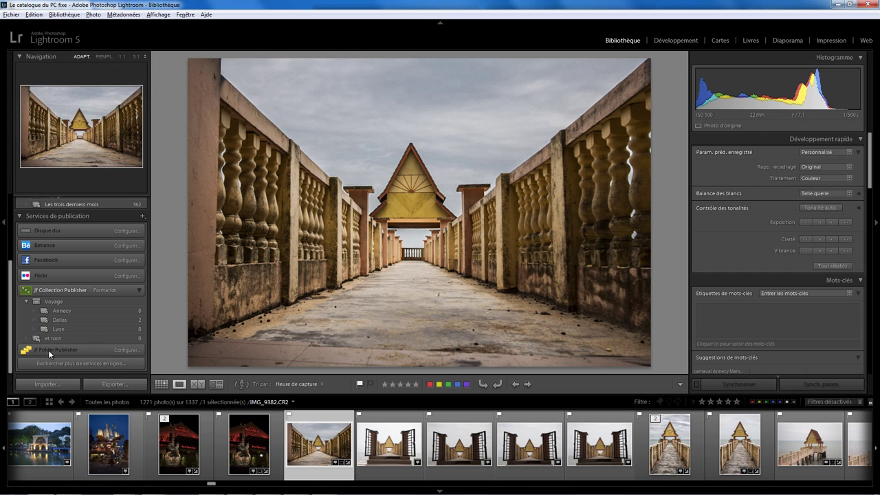
{"action": "left_click", "coordinate": [122, 350]}
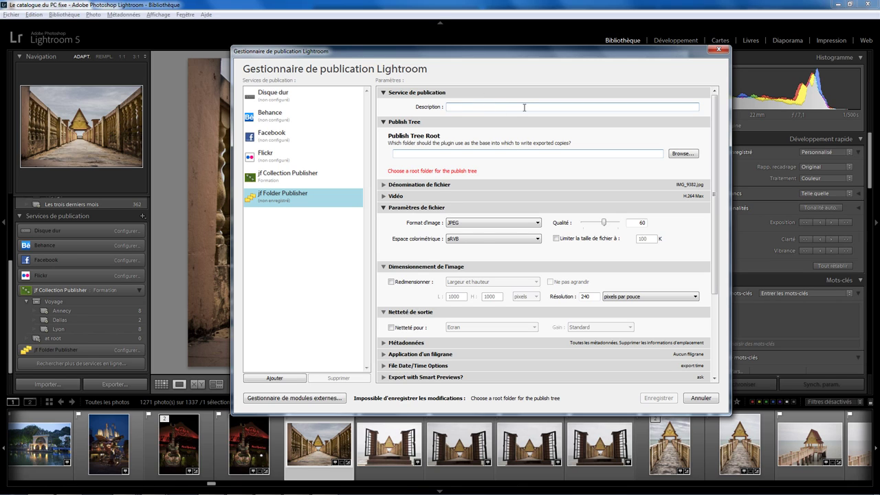
Describe the service as Formation and set its publish root to F:\Formation\Sauvegarde.
{"action": "type", "text": "Formation"}
{"action": "left_click", "coordinate": [427, 154]}
{"action": "left_click", "coordinate": [690, 156]}
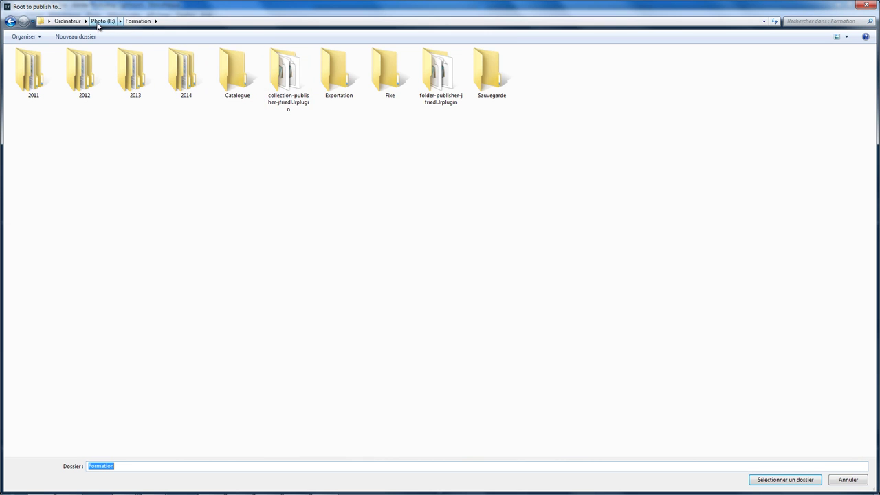
{"action": "left_click", "coordinate": [494, 89]}
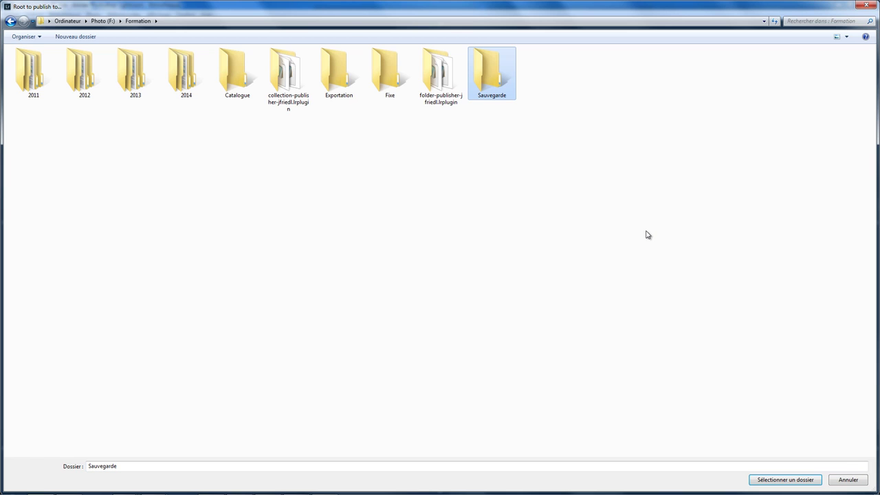
{"action": "left_click", "coordinate": [784, 480]}
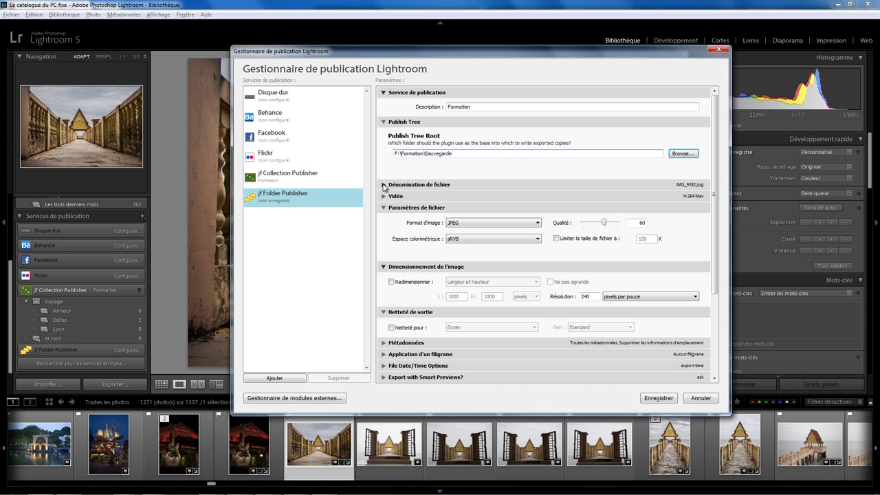
Collapse the export sections and briefly inspect the file naming and video options.
{"action": "left_click", "coordinate": [385, 208]}
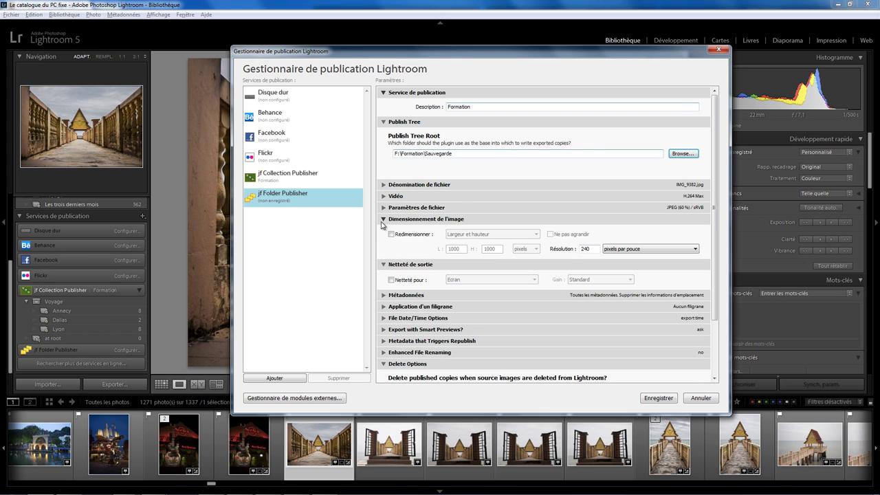
{"action": "left_click", "coordinate": [384, 221]}
{"action": "left_click", "coordinate": [385, 231]}
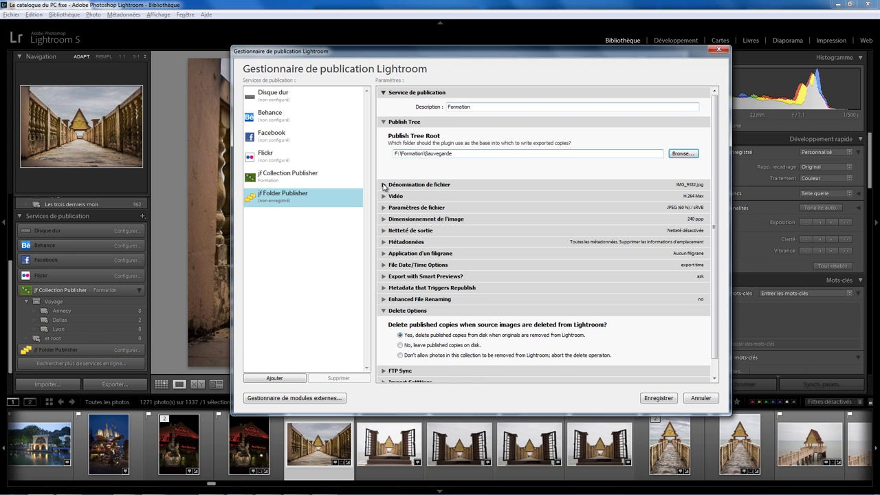
{"action": "left_click", "coordinate": [384, 185]}
{"action": "left_click", "coordinate": [384, 185]}
{"action": "left_click", "coordinate": [385, 197]}
{"action": "left_click", "coordinate": [384, 198]}
Set JPEG quality to 80 and enable resizing to fit 1000×1000 pixels.
{"action": "left_click", "coordinate": [385, 209]}
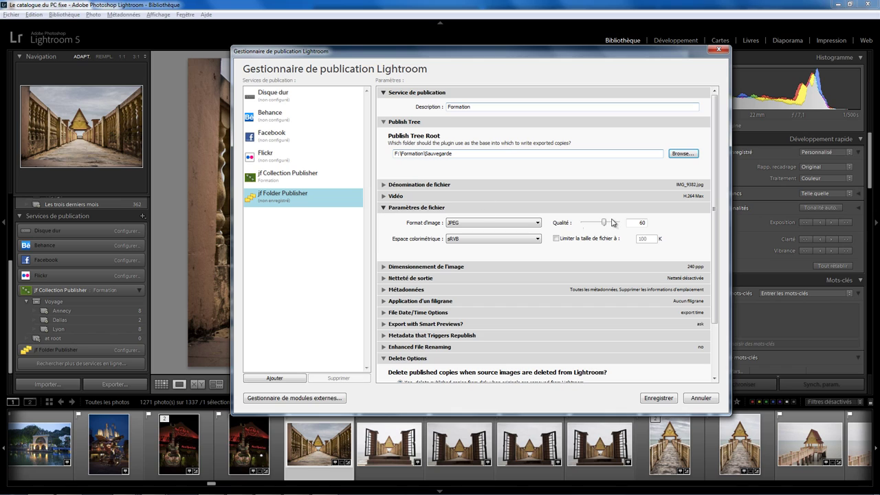
{"action": "left_click_drag", "start_coordinate": [607, 225], "coordinate": [621, 225]}
{"action": "left_click", "coordinate": [384, 267]}
{"action": "left_click", "coordinate": [414, 283]}
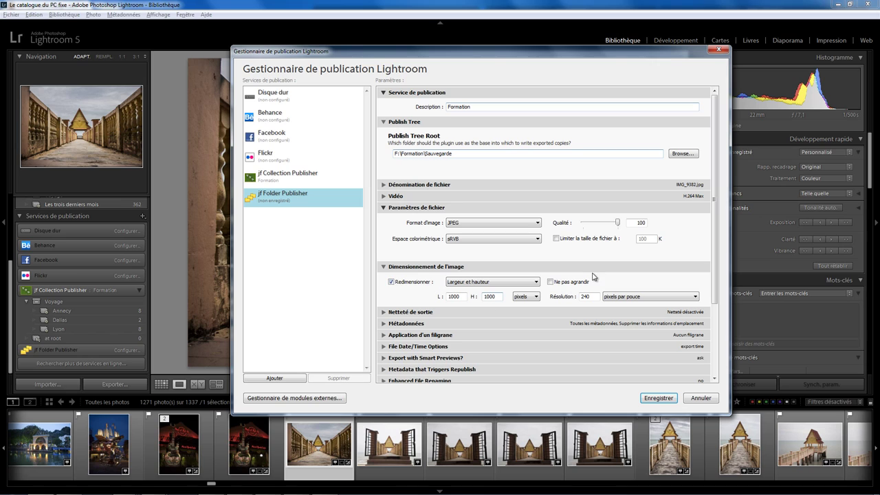
{"action": "left_click_drag", "start_coordinate": [618, 224], "coordinate": [611, 224]}
Turn on output sharpening for screen and include copyright-only metadata.
{"action": "left_click", "coordinate": [385, 312]}
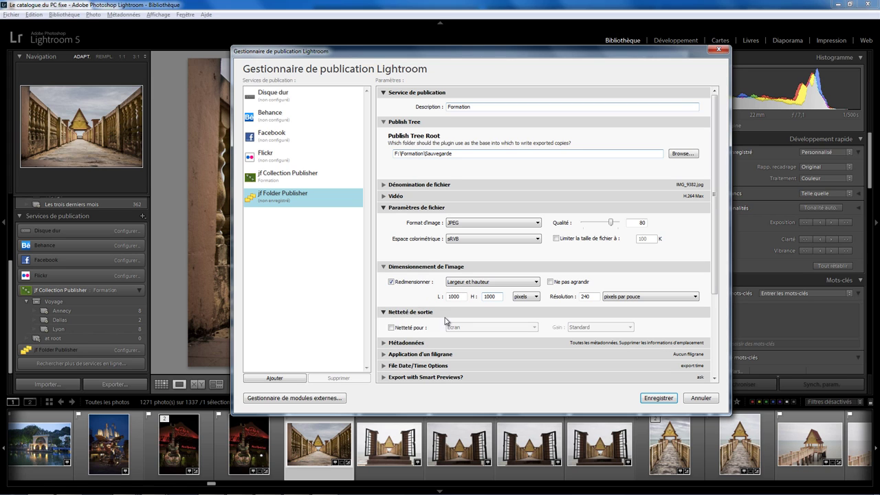
{"action": "left_click", "coordinate": [392, 327]}
{"action": "scroll", "coordinate": [473, 272], "scroll_direction": "down", "scroll_amount": 5}
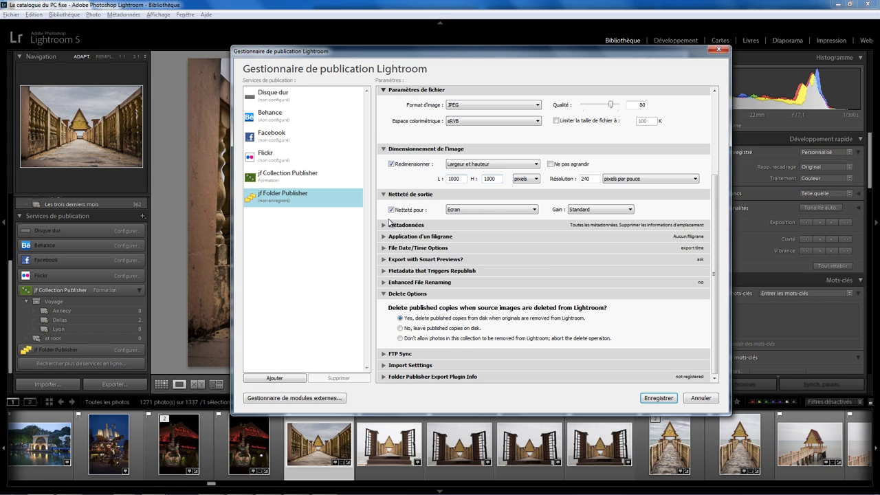
{"action": "left_click", "coordinate": [385, 225]}
{"action": "left_click", "coordinate": [491, 240]}
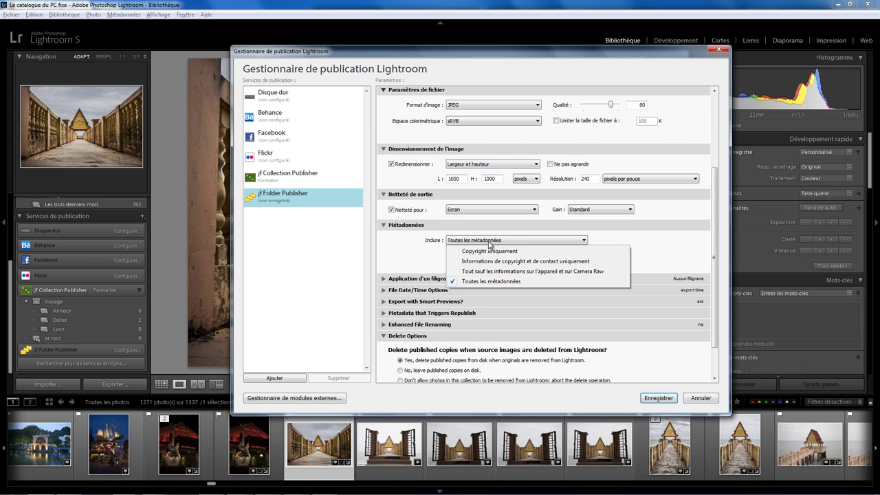
{"action": "left_click", "coordinate": [484, 252]}
{"action": "left_click", "coordinate": [384, 279]}
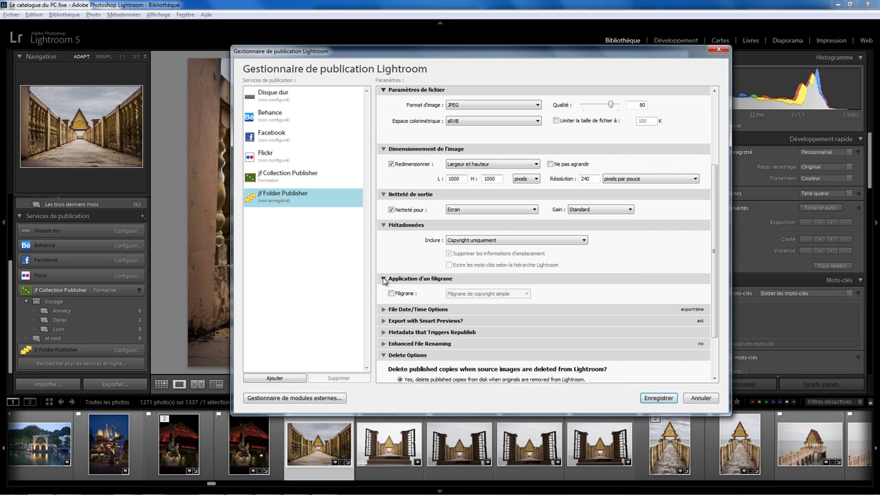
{"action": "left_click", "coordinate": [384, 310]}
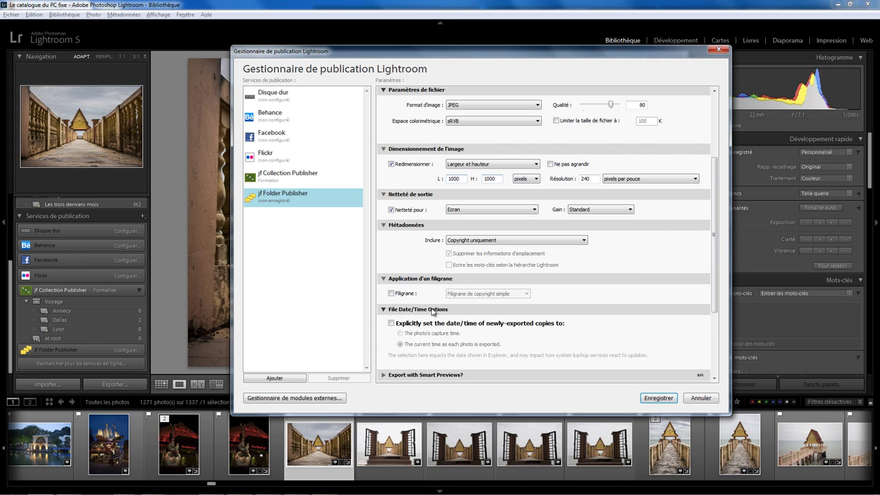
{"action": "scroll", "coordinate": [453, 312], "scroll_direction": "down", "scroll_amount": 3}
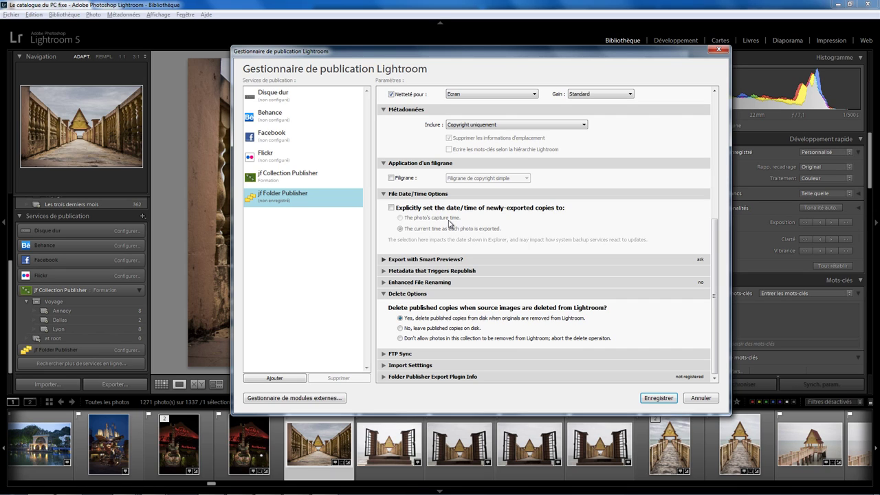
Set exported file dates to capture time and stop caption changes triggering republish.
{"action": "left_click", "coordinate": [391, 207]}
{"action": "left_click", "coordinate": [400, 217]}
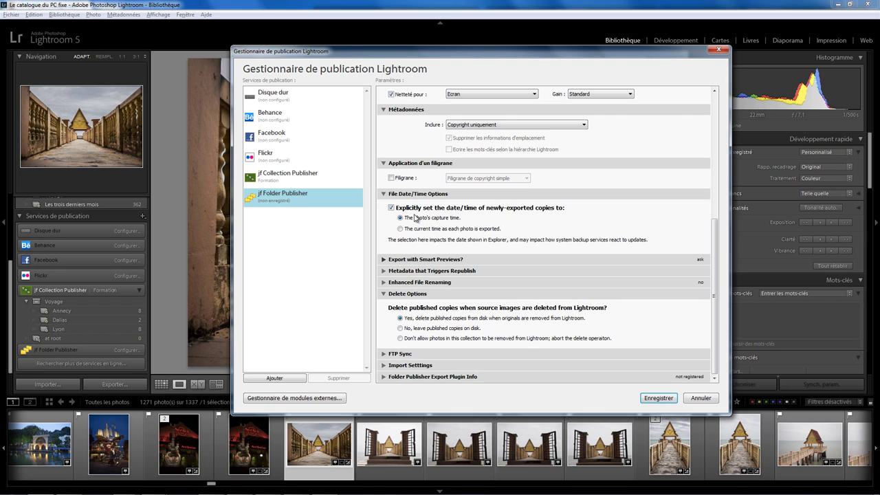
{"action": "left_click", "coordinate": [385, 260]}
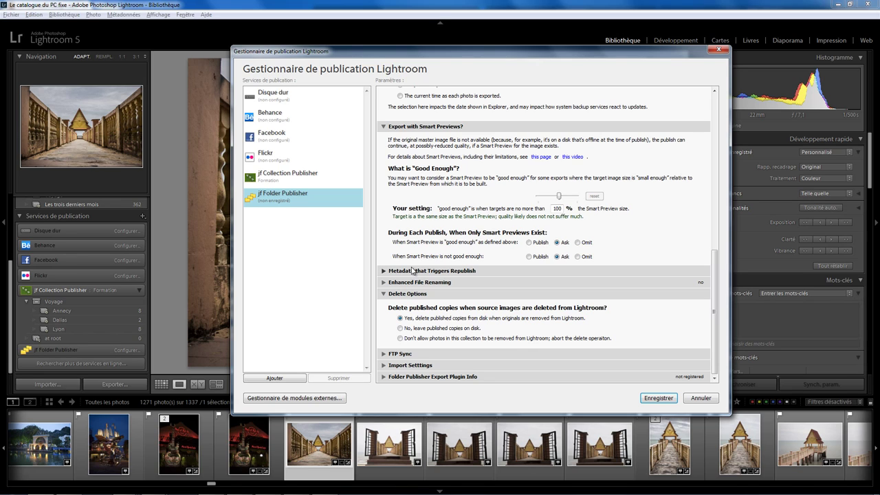
{"action": "left_click", "coordinate": [384, 271]}
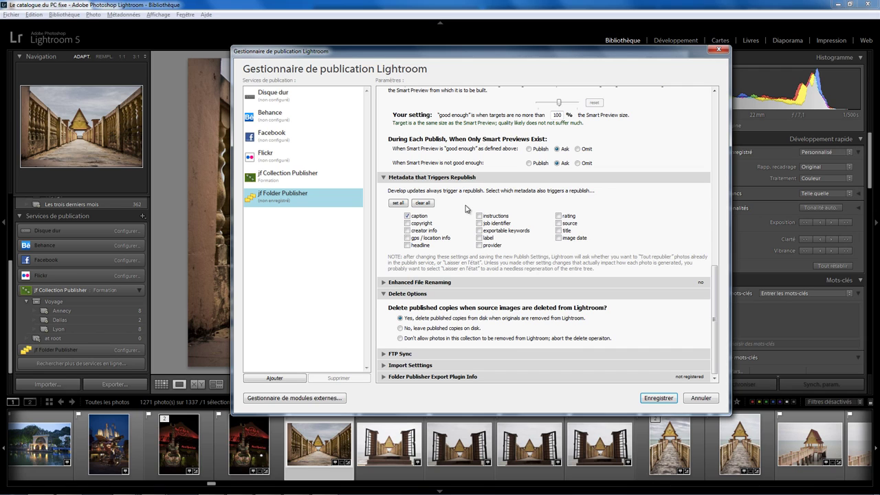
{"action": "left_click", "coordinate": [413, 216]}
Enable Enhanced File Renaming and show the token samples.
{"action": "left_click", "coordinate": [384, 282]}
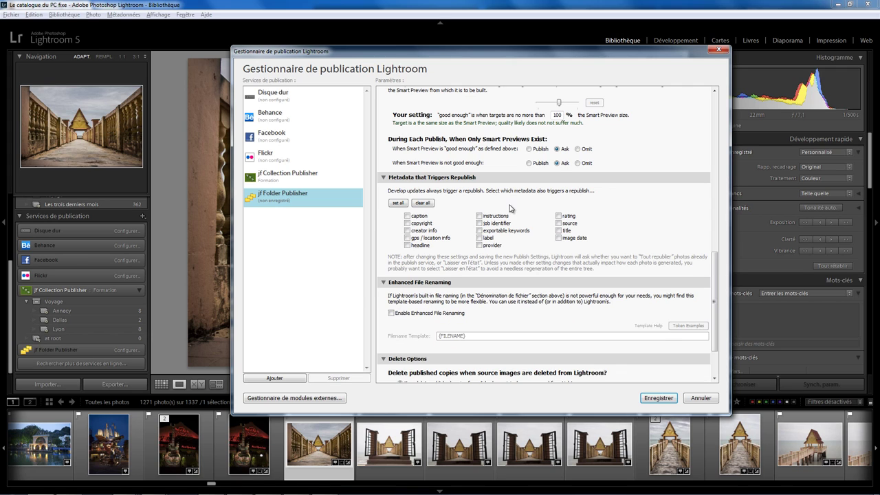
{"action": "scroll", "coordinate": [513, 206], "scroll_direction": "down", "scroll_amount": 3}
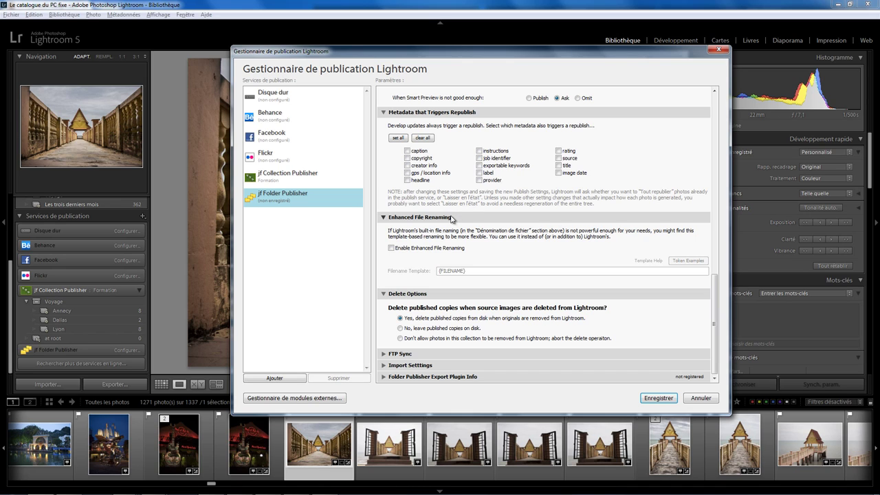
{"action": "left_click", "coordinate": [403, 250]}
{"action": "left_click", "coordinate": [686, 262]}
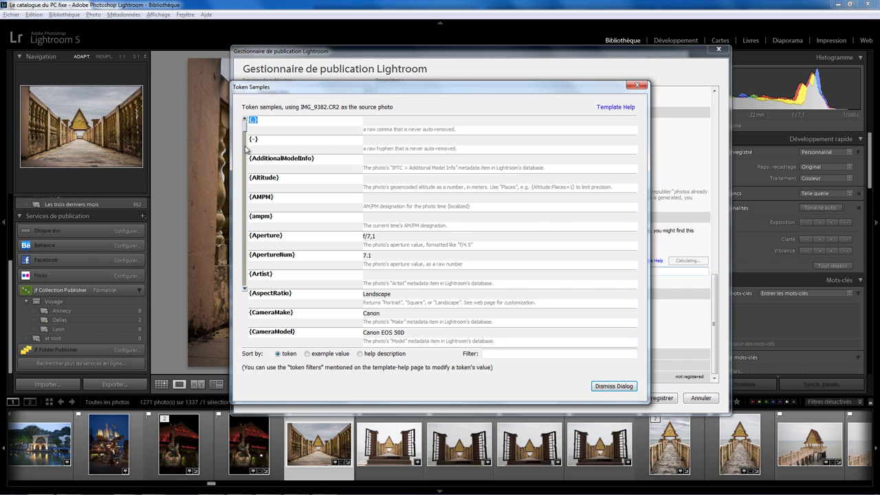
Look through the token samples, close them, and switch Enhanced File Renaming back off.
{"action": "scroll", "coordinate": [245, 144], "scroll_direction": "down", "scroll_amount": 1}
{"action": "left_click_drag", "start_coordinate": [246, 144], "coordinate": [247, 207]}
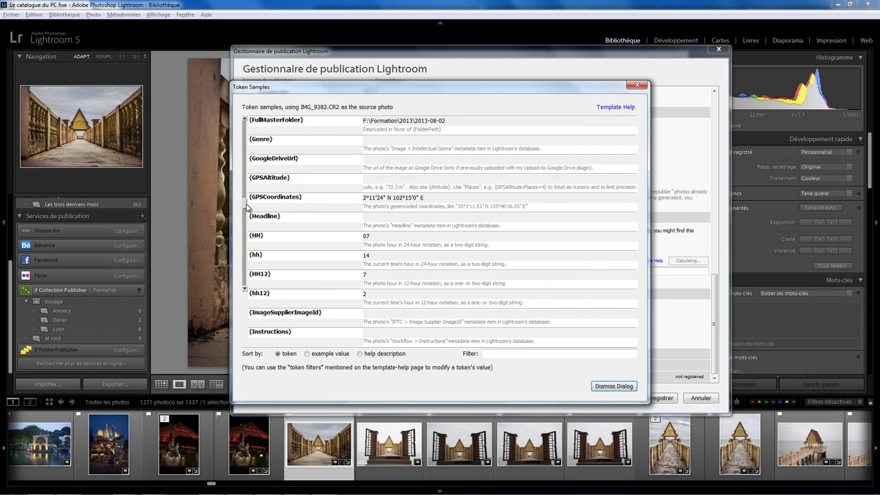
{"action": "left_click", "coordinate": [637, 86]}
{"action": "left_click", "coordinate": [403, 251]}
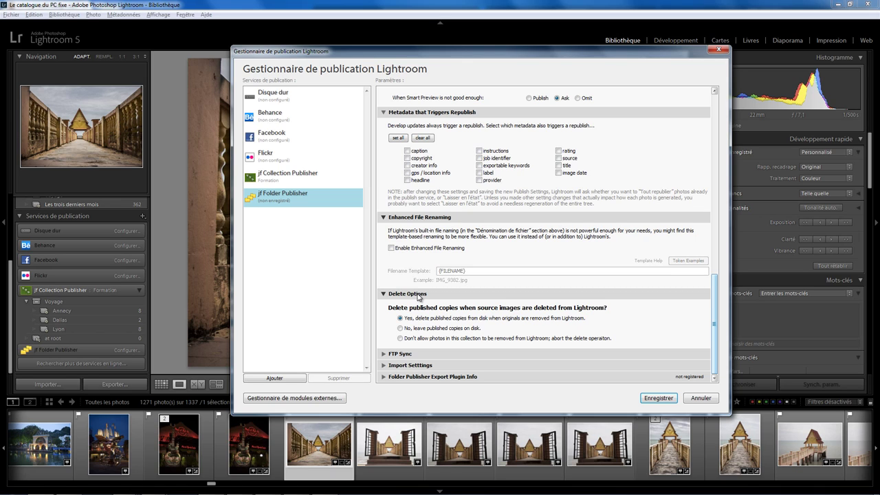
Disallow removing photos with deleted originals, review FTP Sync, Import Settings and Plugin Info, then save.
{"action": "left_click", "coordinate": [400, 338]}
{"action": "left_click", "coordinate": [382, 354]}
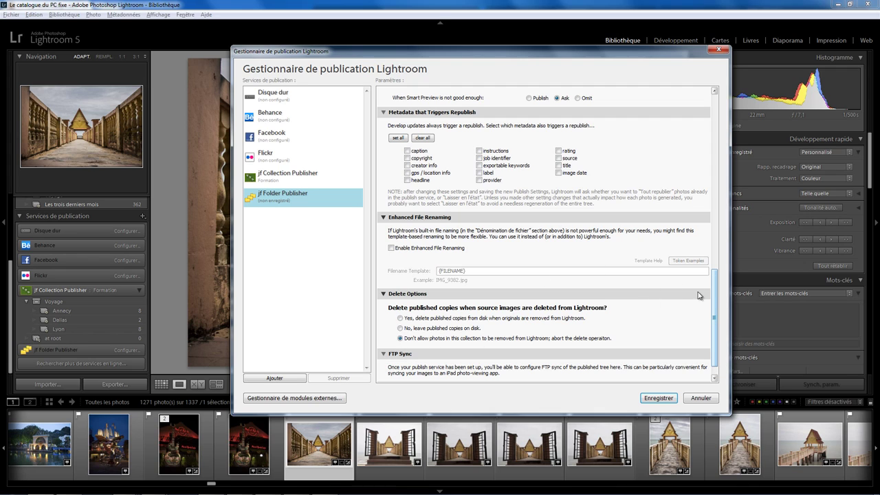
{"action": "scroll", "coordinate": [713, 294], "scroll_direction": "down", "scroll_amount": 1}
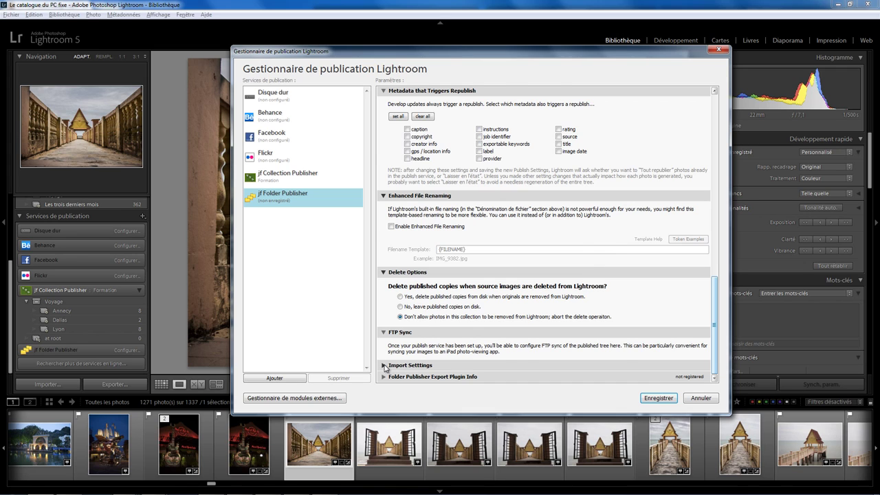
{"action": "left_click", "coordinate": [386, 365]}
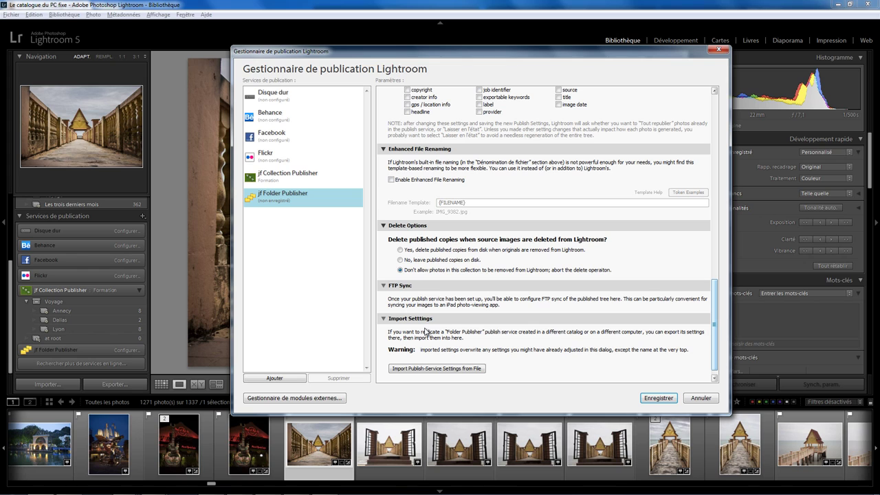
{"action": "scroll", "coordinate": [426, 331], "scroll_direction": "down", "scroll_amount": 1}
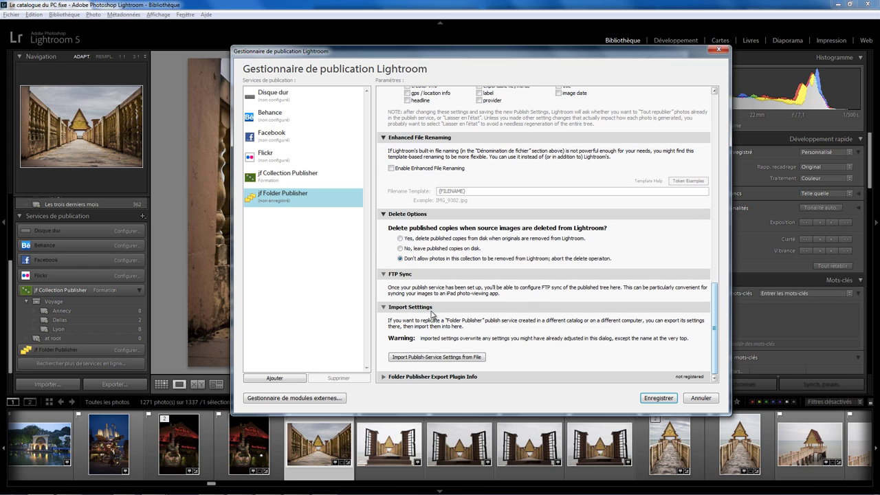
{"action": "left_click", "coordinate": [383, 377]}
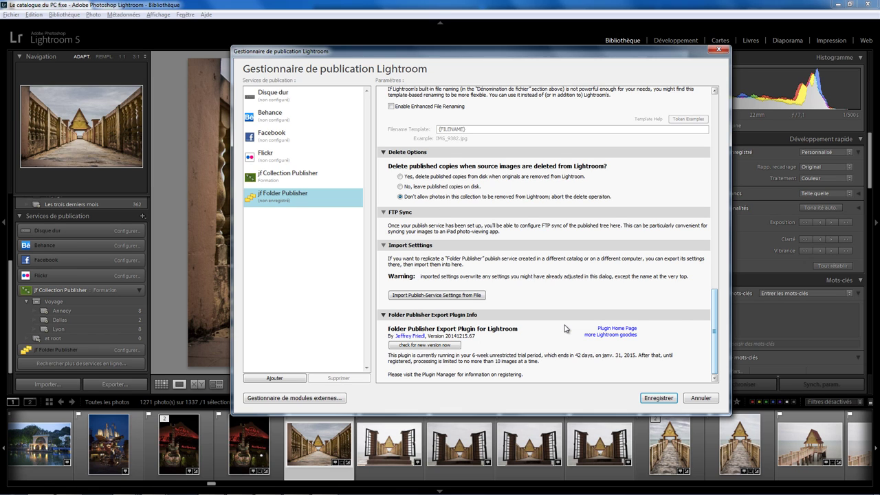
{"action": "left_click", "coordinate": [659, 397]}
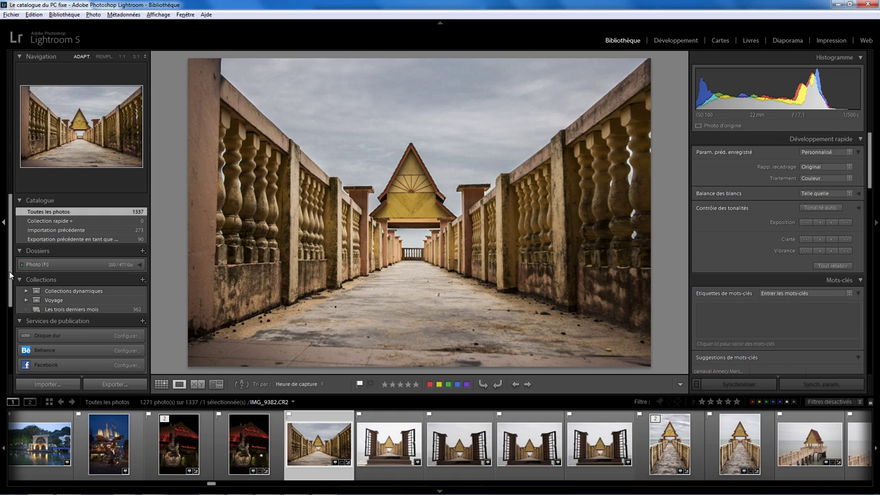
Expand jf Folder Publisher and start a new smart collection from 'photos to include'.
{"action": "left_click_drag", "start_coordinate": [10, 275], "coordinate": [9, 358]}
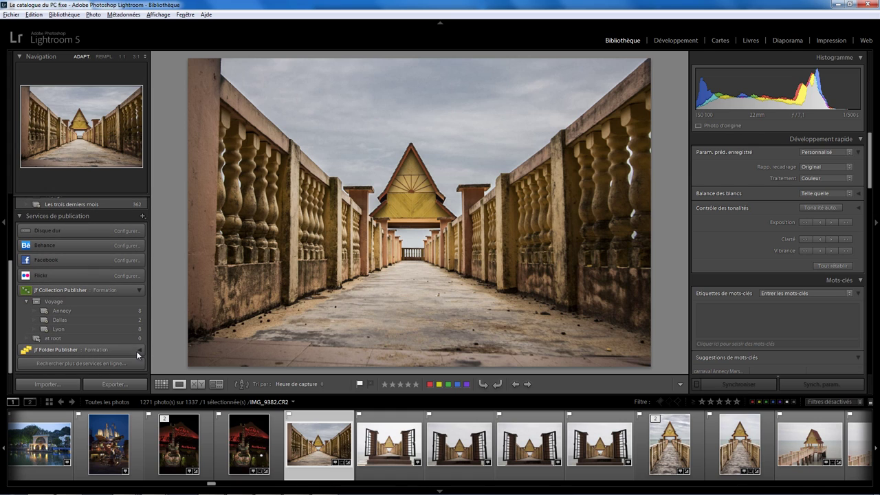
{"action": "left_click", "coordinate": [138, 350]}
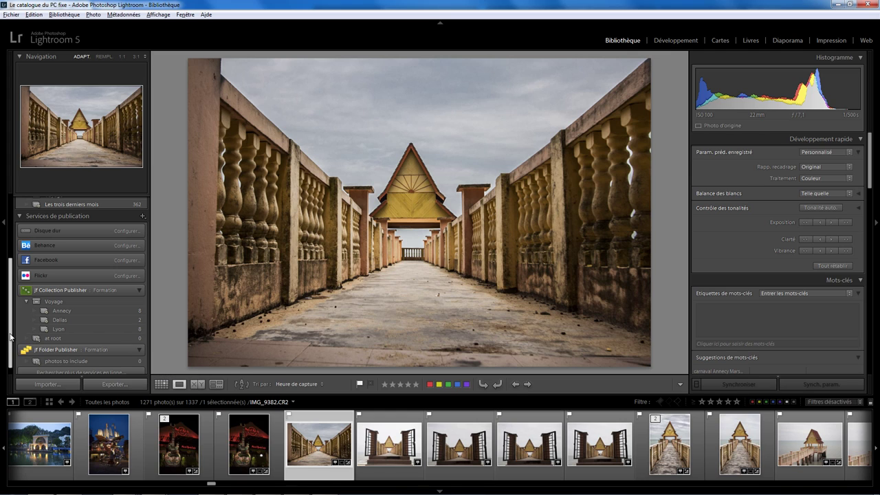
{"action": "mouse_move", "coordinate": [12, 333]}
{"action": "left_mouse_down"}
{"action": "mouse_move", "coordinate": [11, 223]}
{"action": "mouse_move", "coordinate": [7, 325]}
{"action": "left_mouse_up"}
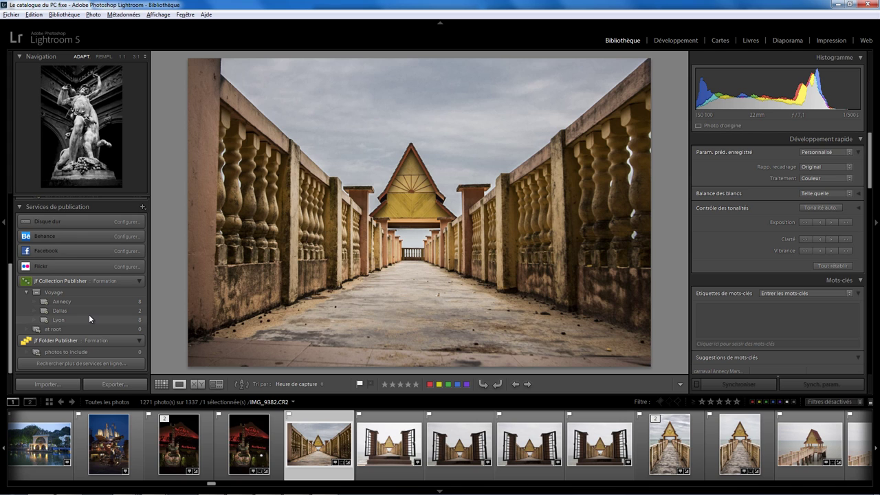
{"action": "right_click", "coordinate": [68, 355]}
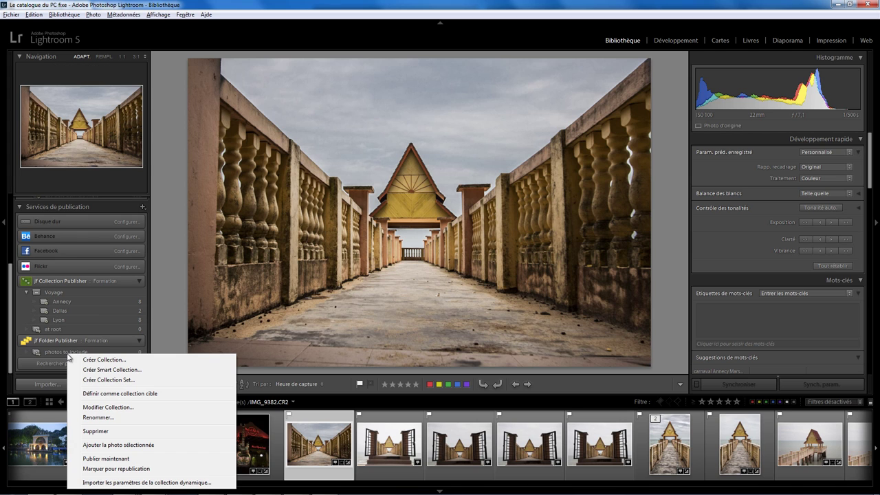
{"action": "left_click", "coordinate": [102, 370]}
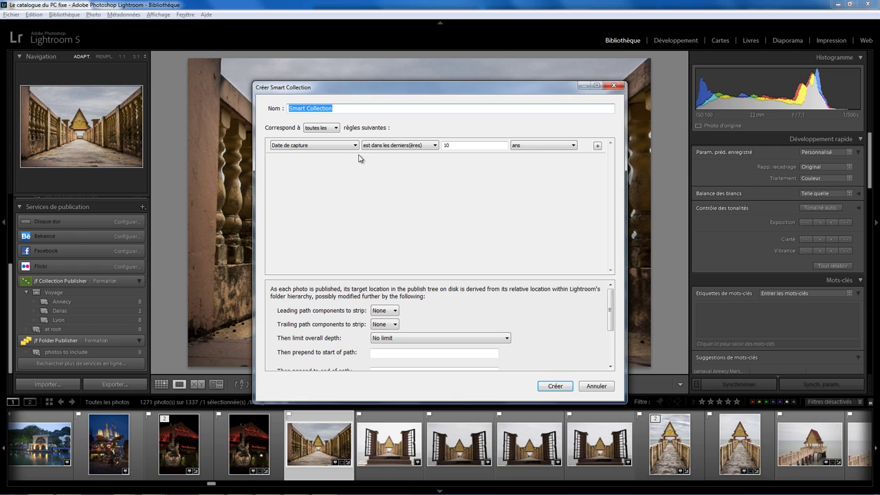
{"action": "left_click", "coordinate": [351, 146]}
{"action": "left_click", "coordinate": [322, 161]}
{"action": "left_click_drag", "start_coordinate": [610, 300], "coordinate": [610, 300]}
{"action": "left_click_drag", "start_coordinate": [611, 315], "coordinate": [612, 352]}
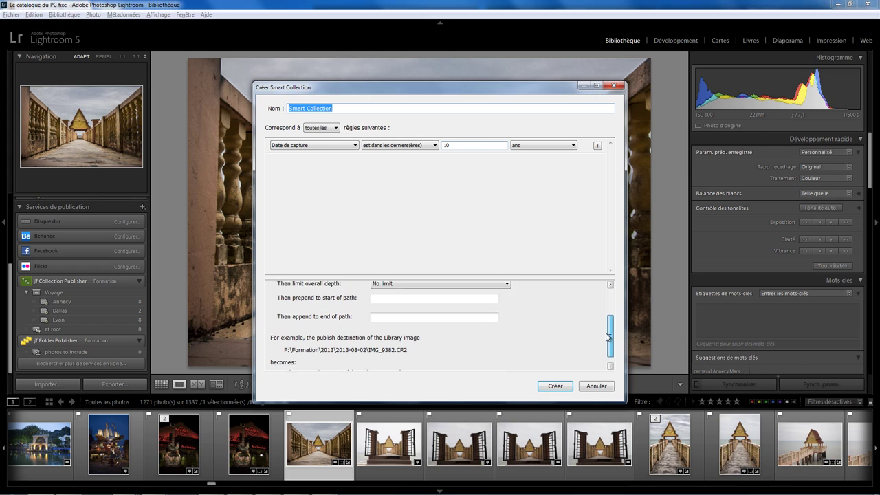
{"action": "left_click_drag", "start_coordinate": [611, 342], "coordinate": [417, 311]}
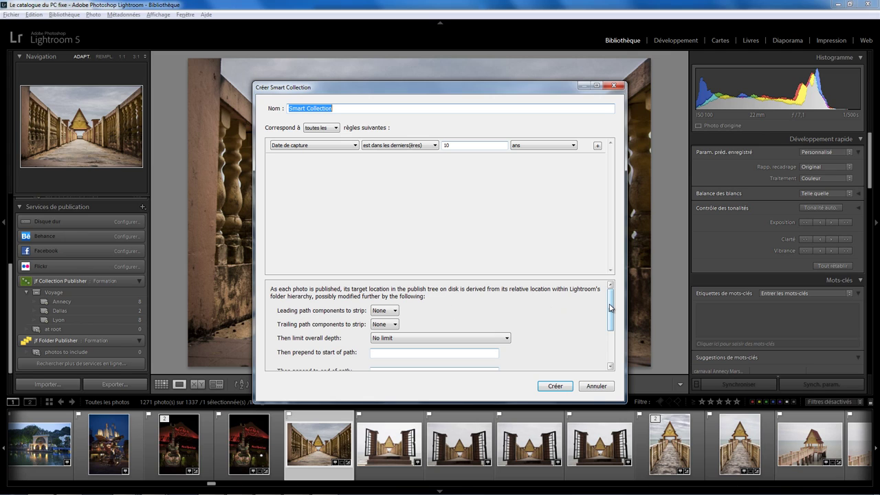
Try stripping one leading path component, revert it to None, then strip one trailing component.
{"action": "left_click", "coordinate": [387, 324]}
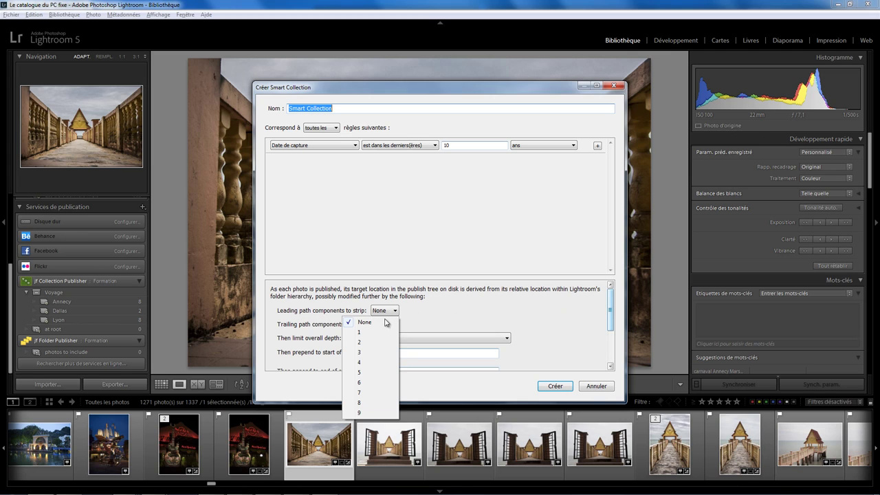
{"action": "left_click", "coordinate": [371, 333]}
{"action": "left_click_drag", "start_coordinate": [611, 316], "coordinate": [608, 357]}
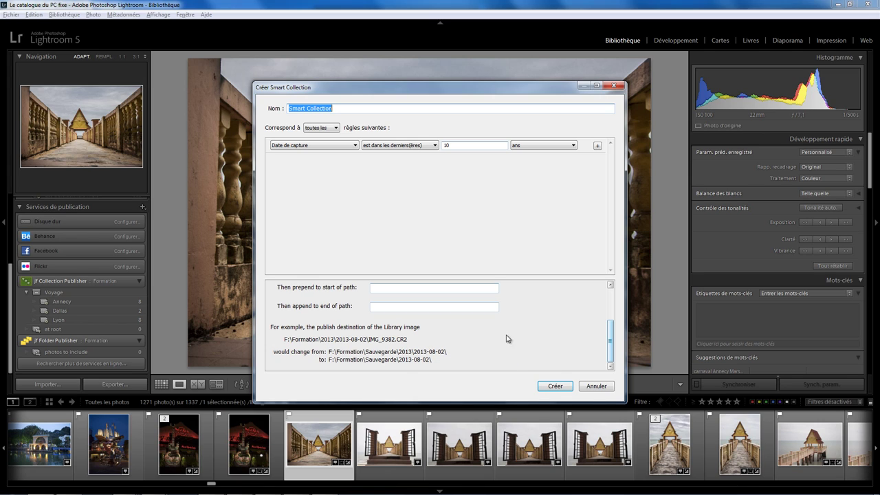
{"action": "left_click_drag", "start_coordinate": [612, 342], "coordinate": [612, 311]}
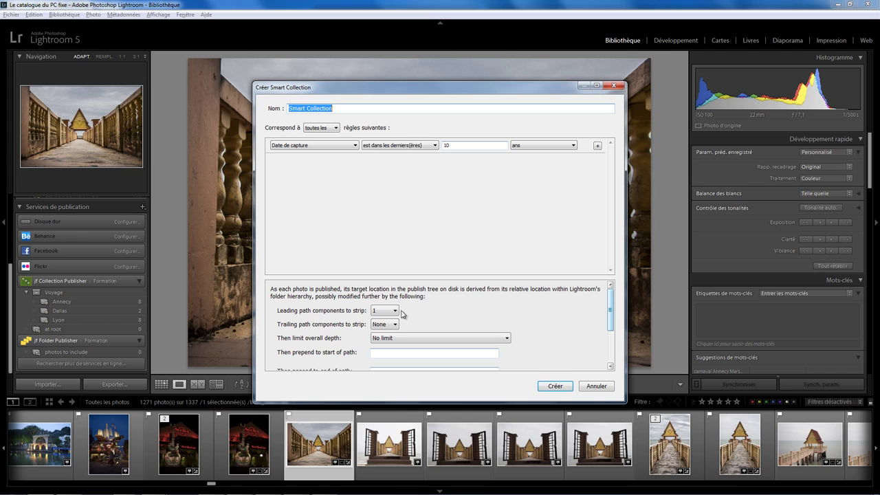
{"action": "left_click", "coordinate": [392, 314]}
{"action": "left_click", "coordinate": [380, 320]}
{"action": "left_click", "coordinate": [395, 326]}
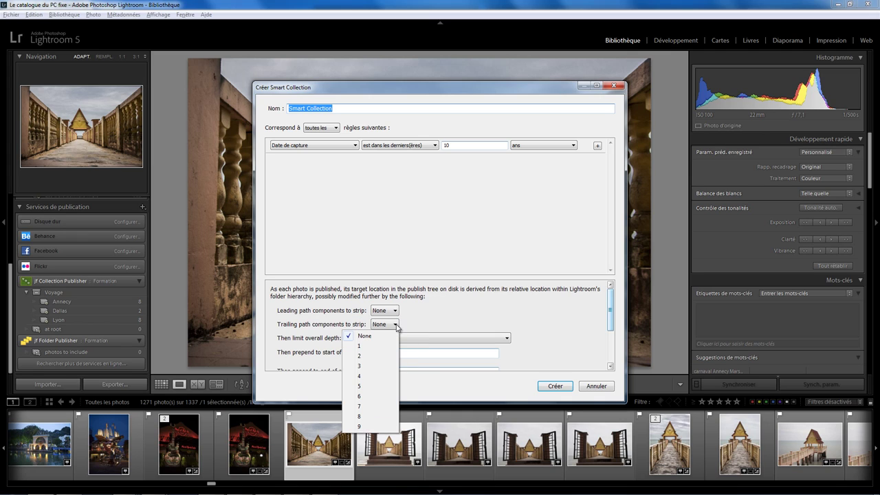
{"action": "left_click", "coordinate": [367, 348]}
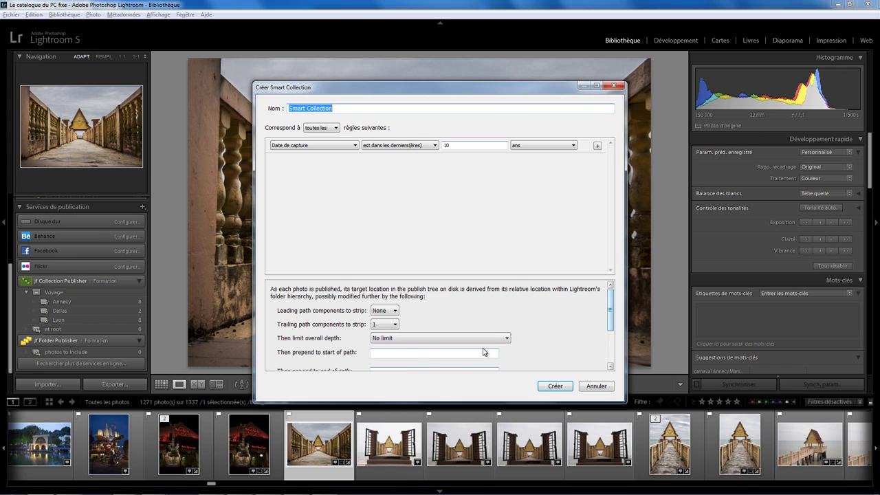
{"action": "left_click_drag", "start_coordinate": [609, 318], "coordinate": [609, 364]}
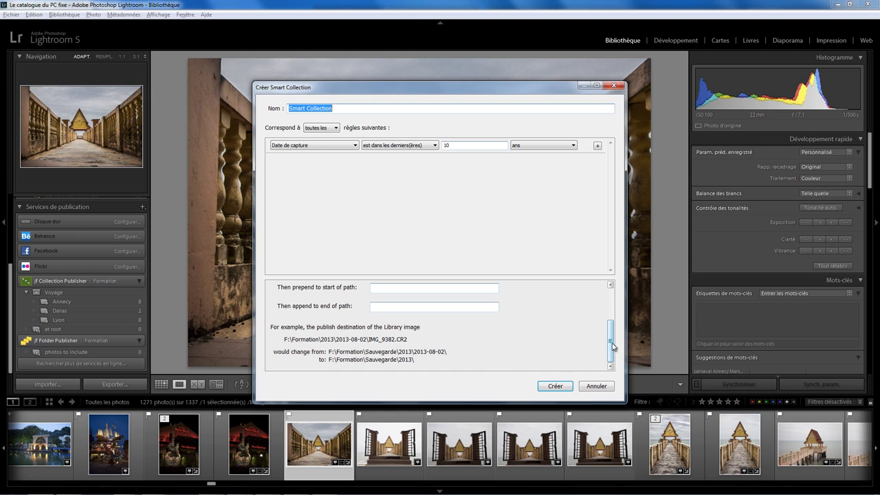
Reset trailing path stripping to None and keep overall depth at No limit.
{"action": "scroll", "coordinate": [609, 347], "scroll_direction": "up", "scroll_amount": 3}
{"action": "left_click", "coordinate": [394, 325]}
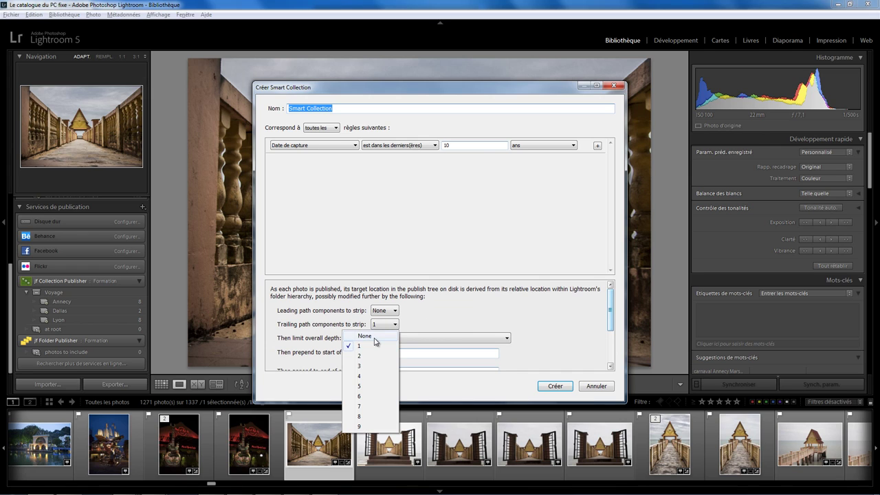
{"action": "left_click", "coordinate": [366, 336]}
{"action": "left_click", "coordinate": [418, 340]}
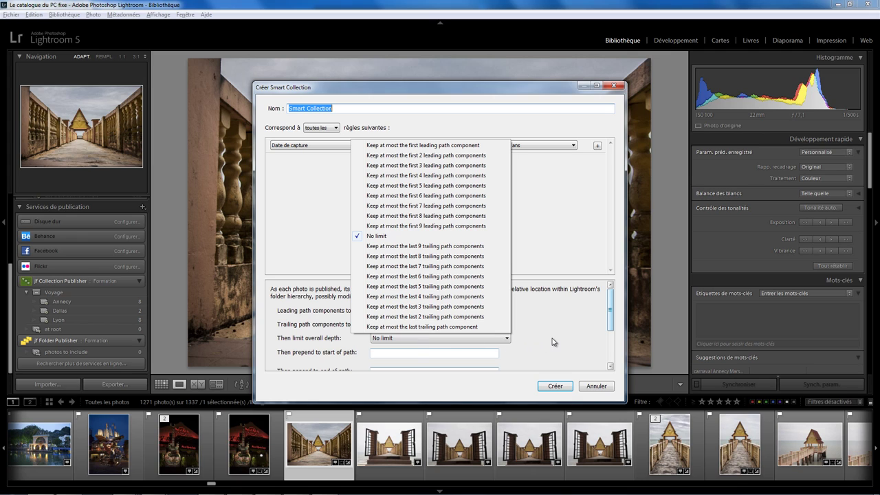
{"action": "left_click", "coordinate": [594, 338]}
{"action": "scroll", "coordinate": [613, 327], "scroll_direction": "down", "scroll_amount": 3}
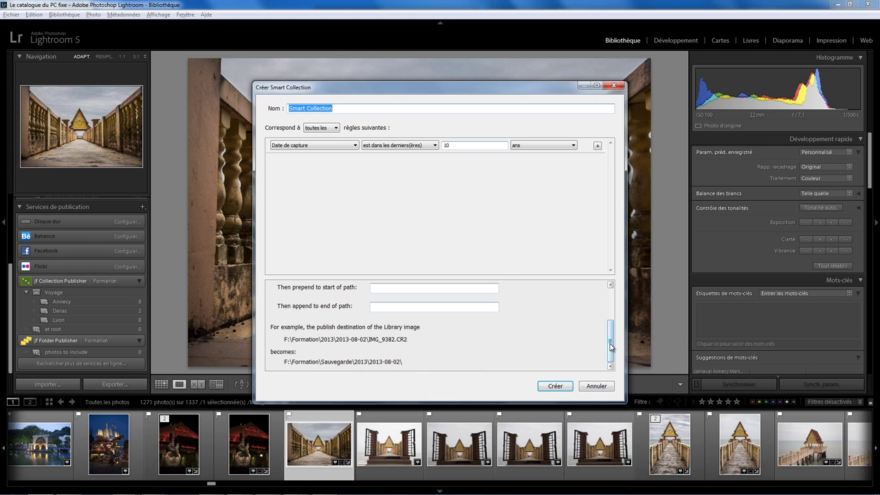
{"action": "scroll", "coordinate": [611, 348], "scroll_direction": "up", "scroll_amount": 5}
{"action": "left_click", "coordinate": [397, 353]}
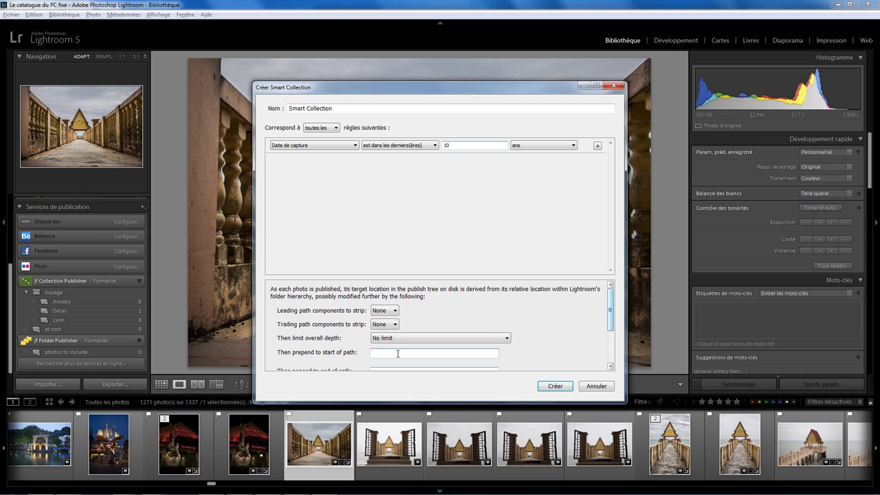
{"action": "type", "text": "Debu"}
{"action": "type", "text": "t"}
{"action": "scroll", "coordinate": [592, 333], "scroll_direction": "down", "scroll_amount": 3}
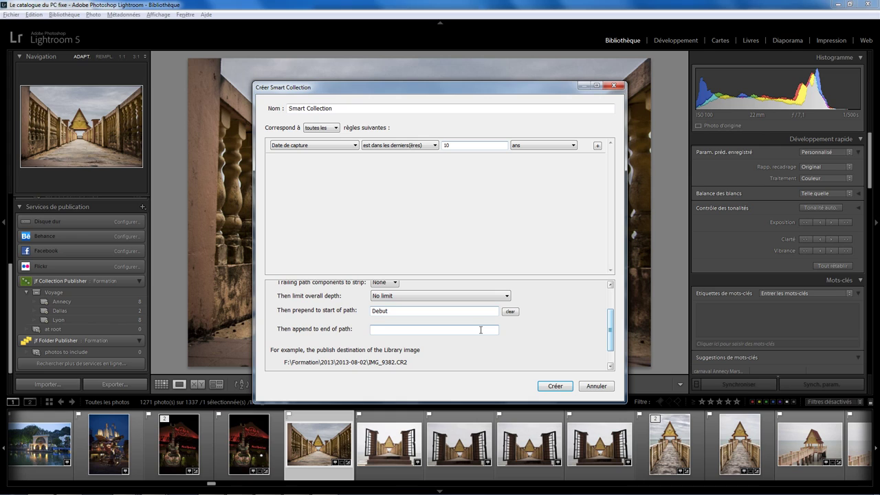
{"action": "type", "text": "Fin"}
{"action": "left_click_drag", "start_coordinate": [610, 330], "coordinate": [610, 352]}
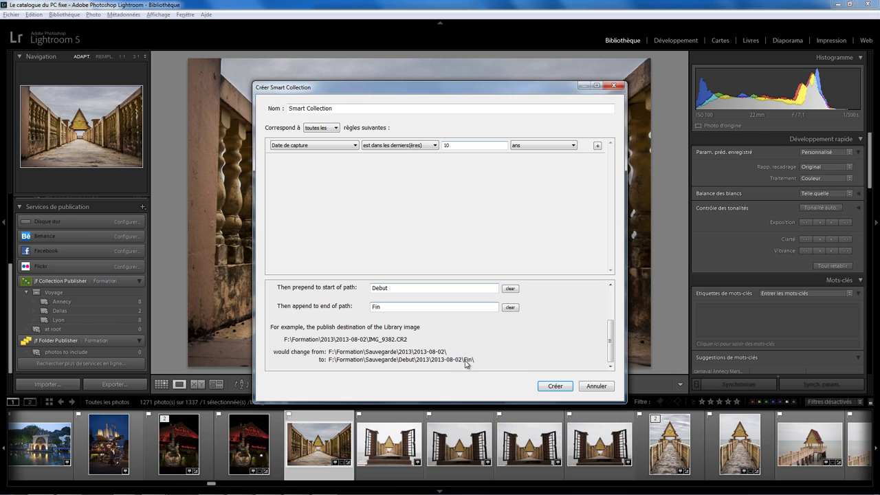
{"action": "double_click", "coordinate": [390, 305]}
{"action": "key", "text": "BackSpace"}
{"action": "double_click", "coordinate": [395, 287]}
{"action": "key", "text": "BackSpace"}
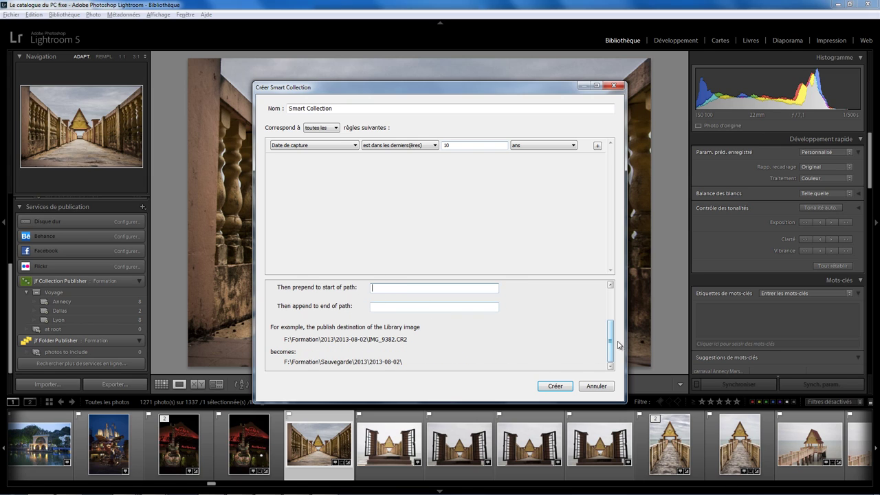
{"action": "left_click_drag", "start_coordinate": [609, 346], "coordinate": [610, 309]}
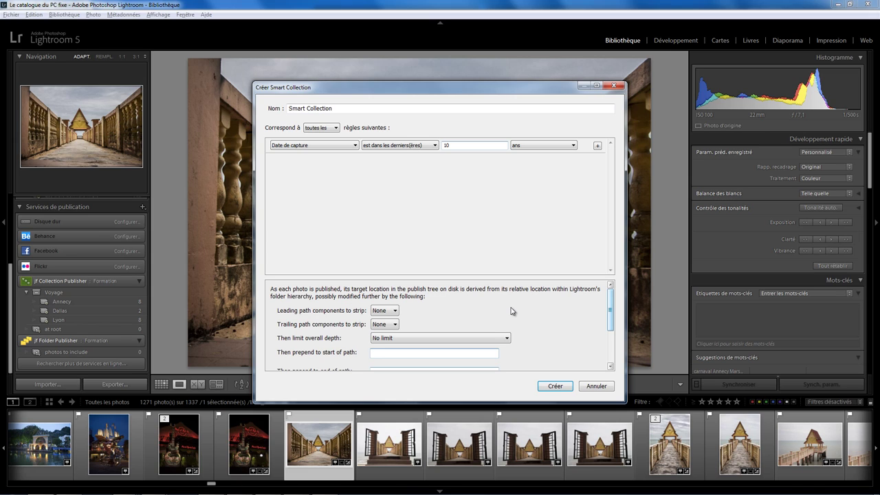
Create the 1337-photo Smart Collection under jf Folder Publisher and run Publier maintenant on it.
{"action": "left_click", "coordinate": [556, 387]}
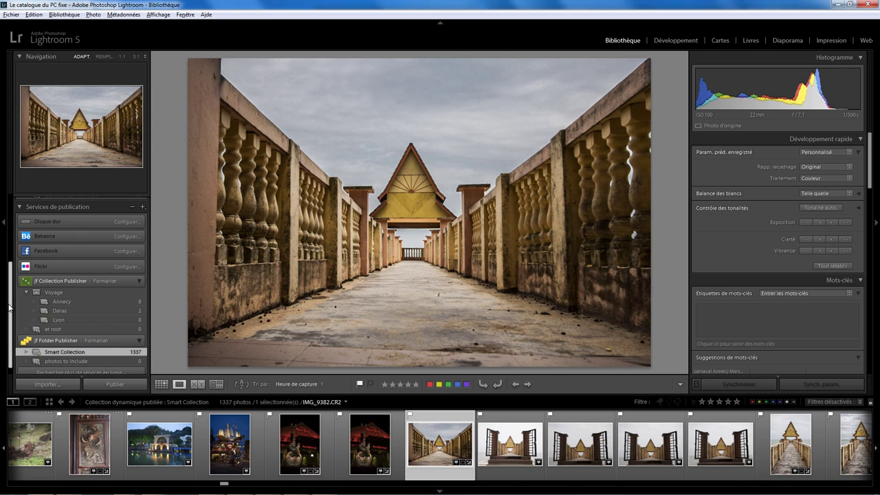
{"action": "scroll", "coordinate": [55, 348], "scroll_direction": "down", "scroll_amount": 1}
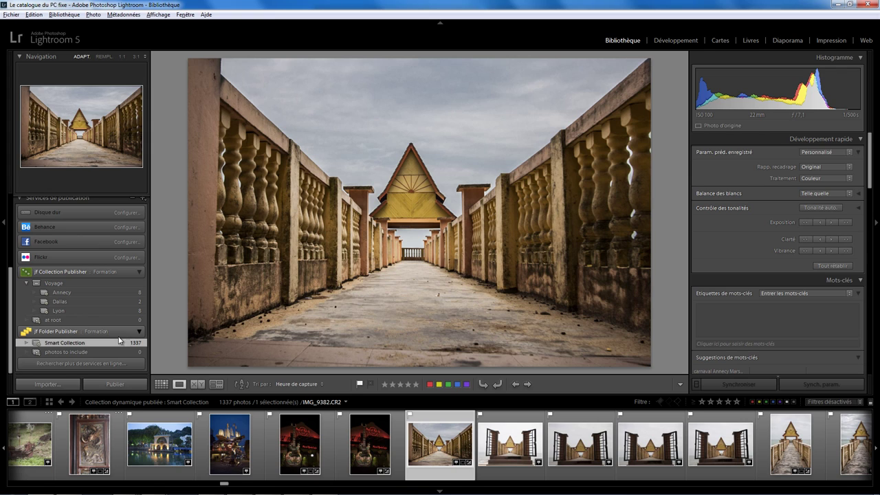
{"action": "right_click", "coordinate": [109, 346]}
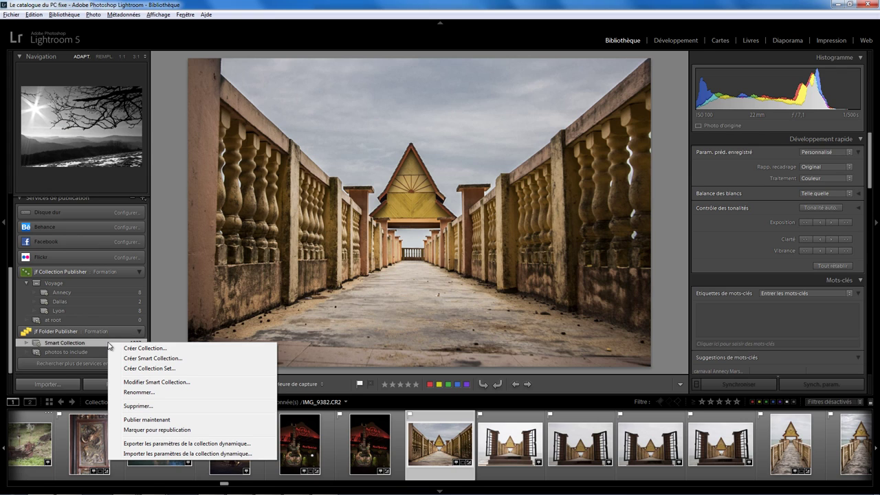
{"action": "left_click", "coordinate": [156, 421]}
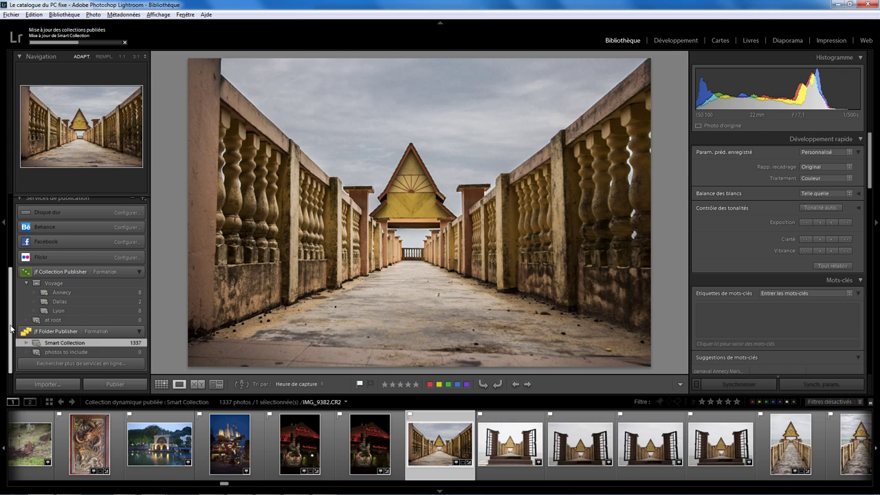
Expand Photo (F:) and its 2011 folder in Dossiers to check the dated subfolders, then collapse 2011.
{"action": "scroll", "coordinate": [85, 275], "scroll_direction": "up", "scroll_amount": 5}
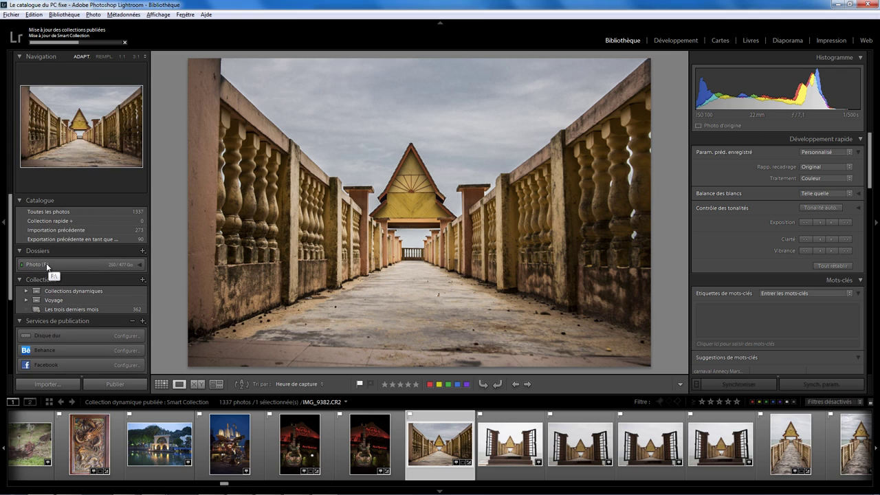
{"action": "left_click", "coordinate": [137, 264]}
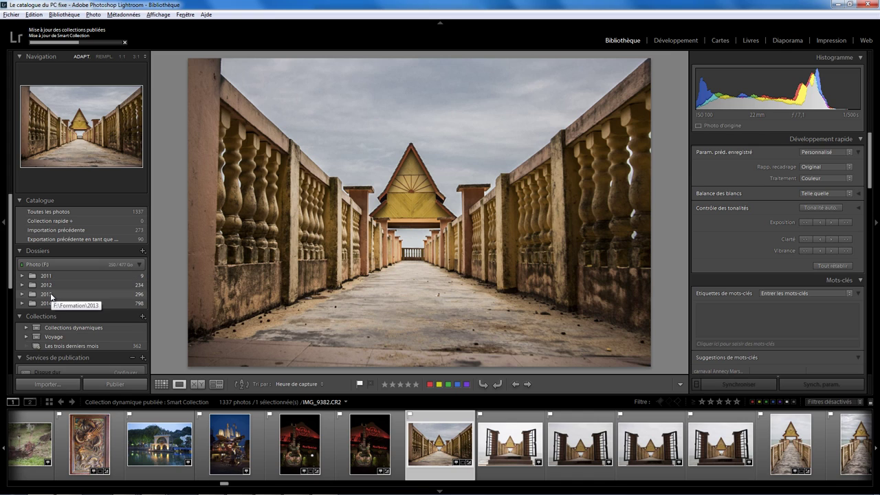
{"action": "left_click", "coordinate": [22, 276]}
{"action": "scroll", "coordinate": [27, 269], "scroll_direction": "down", "scroll_amount": 1}
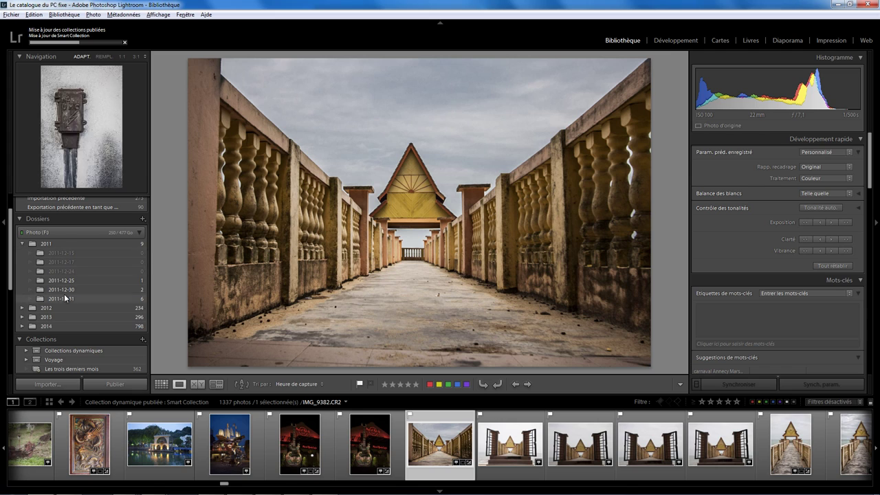
{"action": "left_click", "coordinate": [22, 244]}
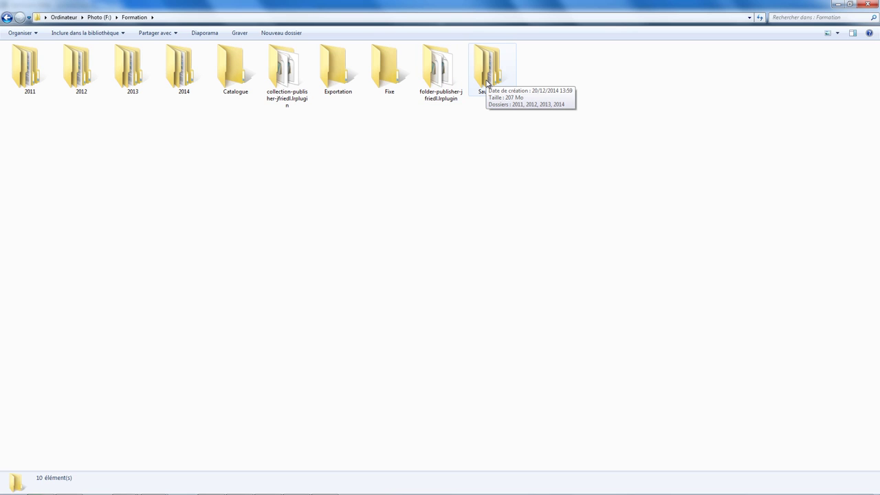
Open the Sauvegarde folder, look inside 2011, and return to Sauvegarde.
{"action": "double_click", "coordinate": [487, 75]}
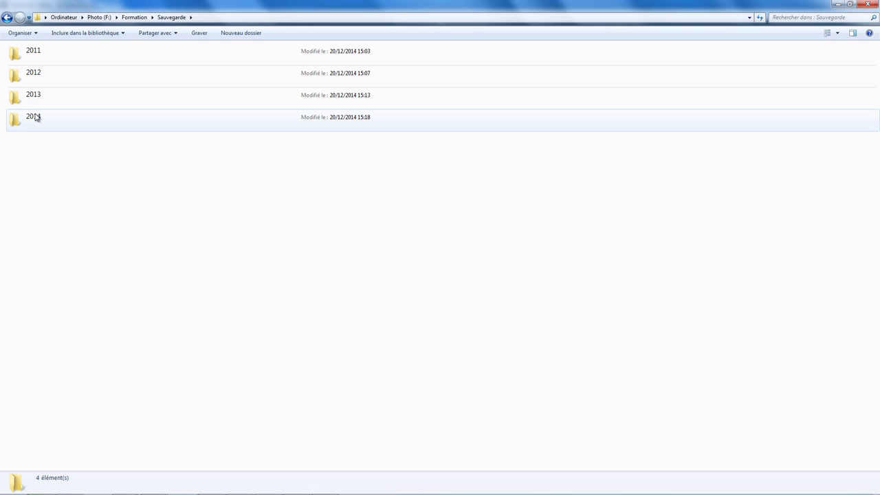
{"action": "left_click", "coordinate": [36, 54]}
{"action": "double_click", "coordinate": [36, 53]}
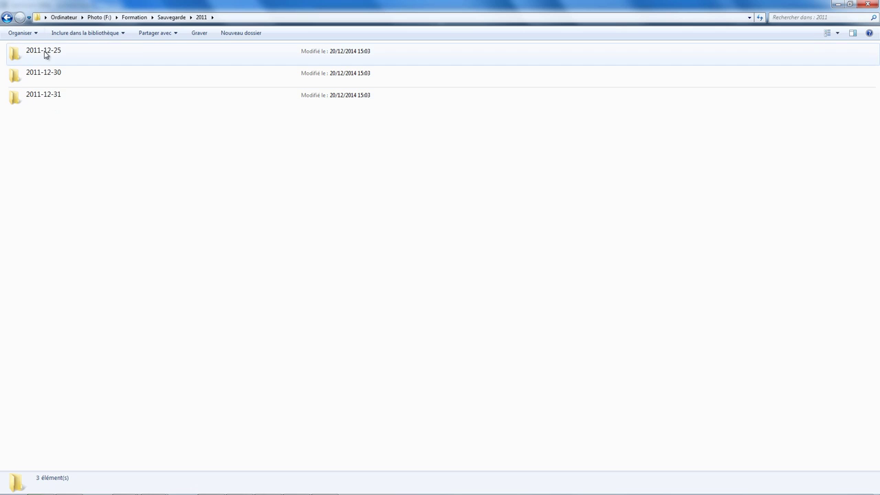
{"action": "key", "text": "BackSpace"}
Open 2012\2012-04-09 and select IMG_8955.jpg to see its 1000 x 667, 381 Ko details.
{"action": "double_click", "coordinate": [39, 74]}
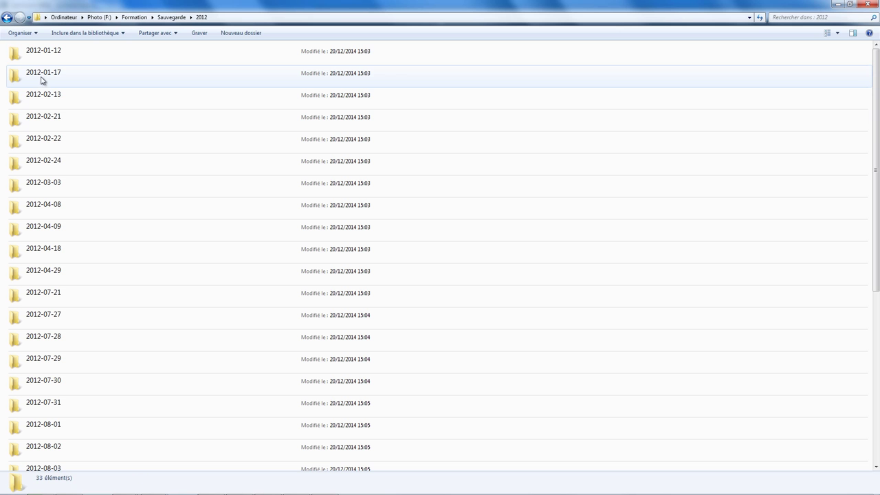
{"action": "scroll", "coordinate": [98, 246], "scroll_direction": "down", "scroll_amount": 2}
{"action": "scroll", "coordinate": [98, 246], "scroll_direction": "up", "scroll_amount": 2}
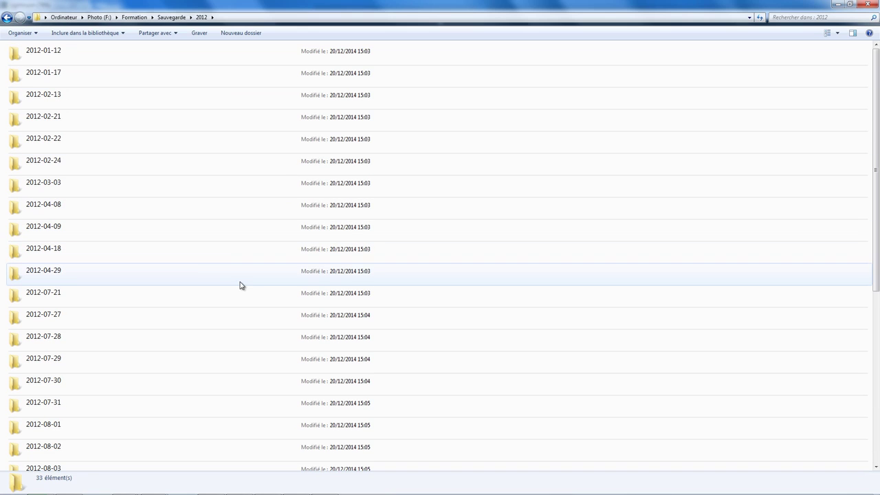
{"action": "double_click", "coordinate": [111, 236]}
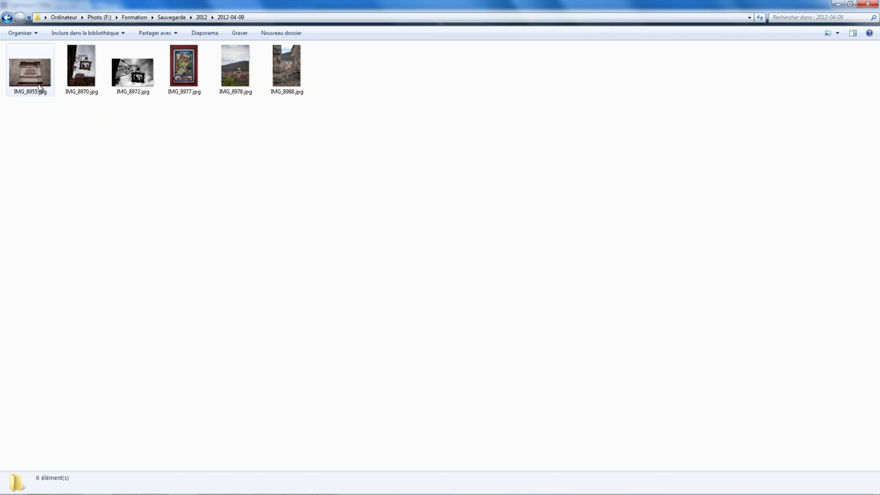
{"action": "left_click", "coordinate": [40, 84]}
{"action": "right_click", "coordinate": [39, 83]}
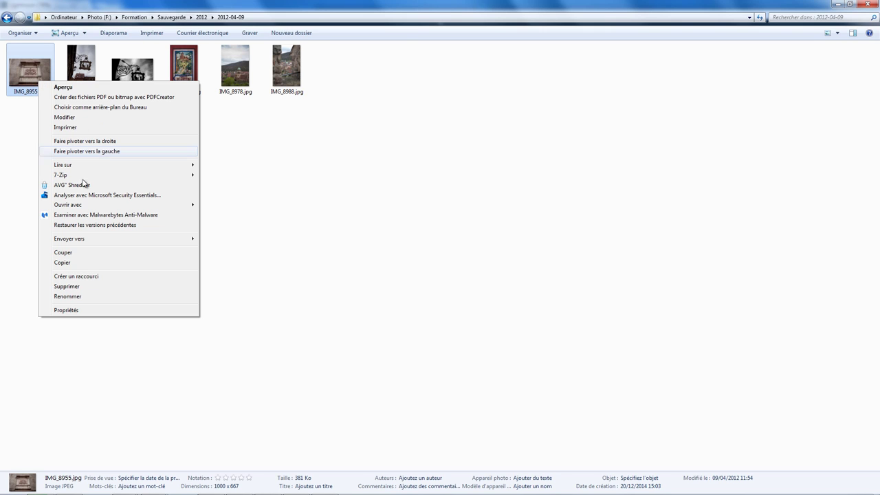
{"action": "left_click", "coordinate": [83, 311]}
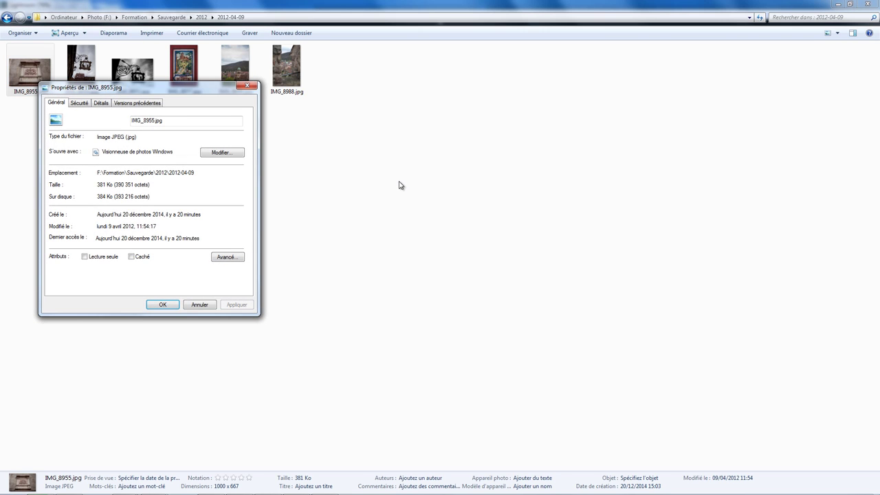
{"action": "left_click", "coordinate": [103, 103]}
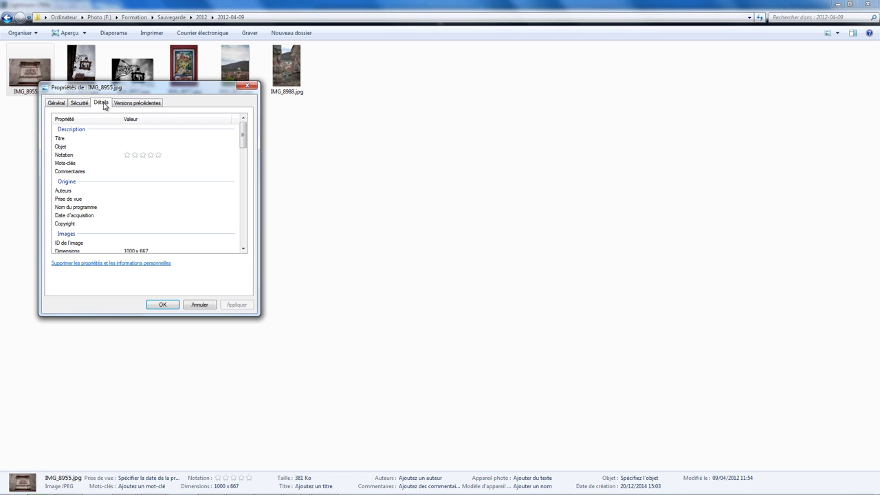
{"action": "scroll", "coordinate": [244, 144], "scroll_direction": "down", "scroll_amount": 2}
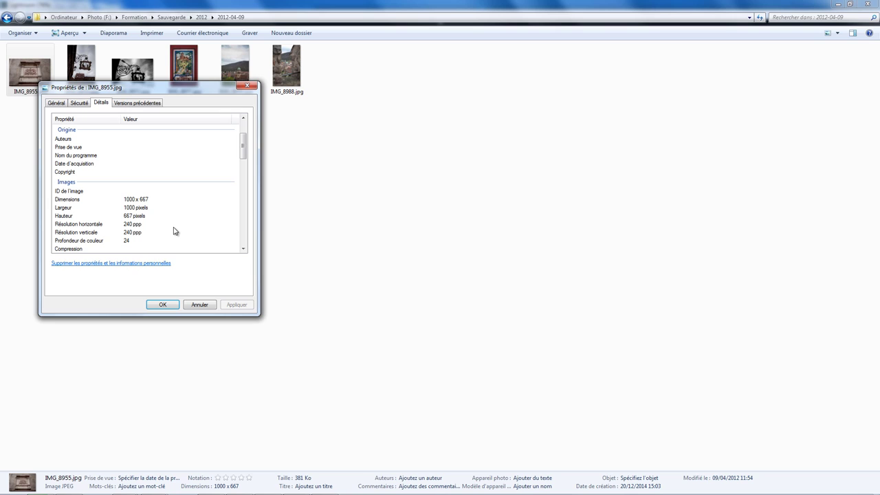
{"action": "left_click", "coordinate": [204, 307]}
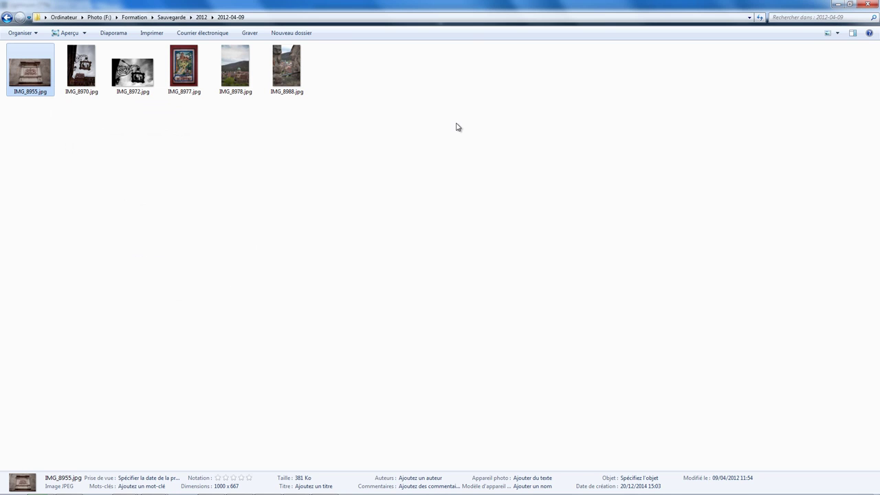